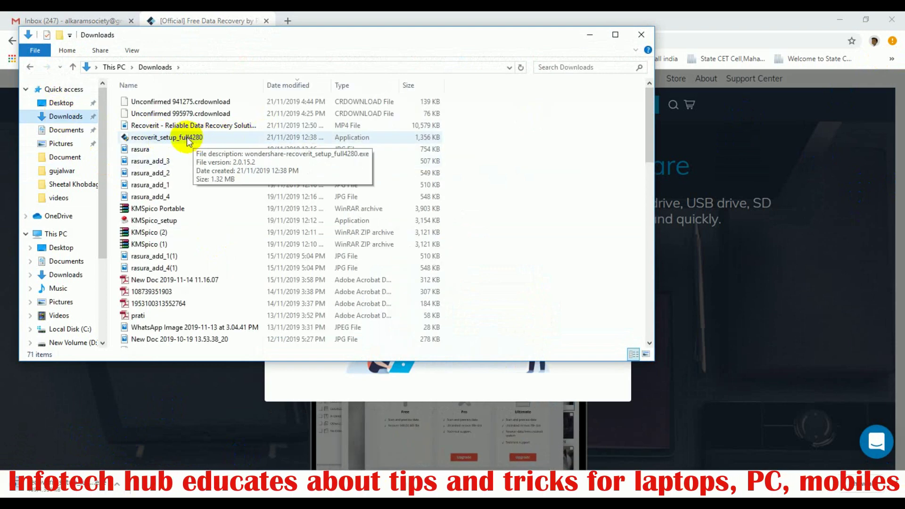
- Check the file properties of recoverit_setup_full4280 in the Downloads folder
right_click(184, 137)
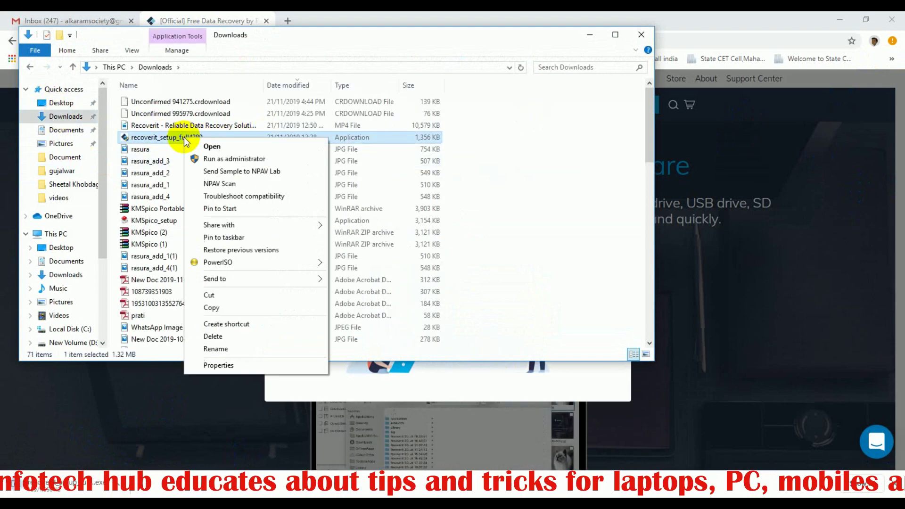
click(253, 365)
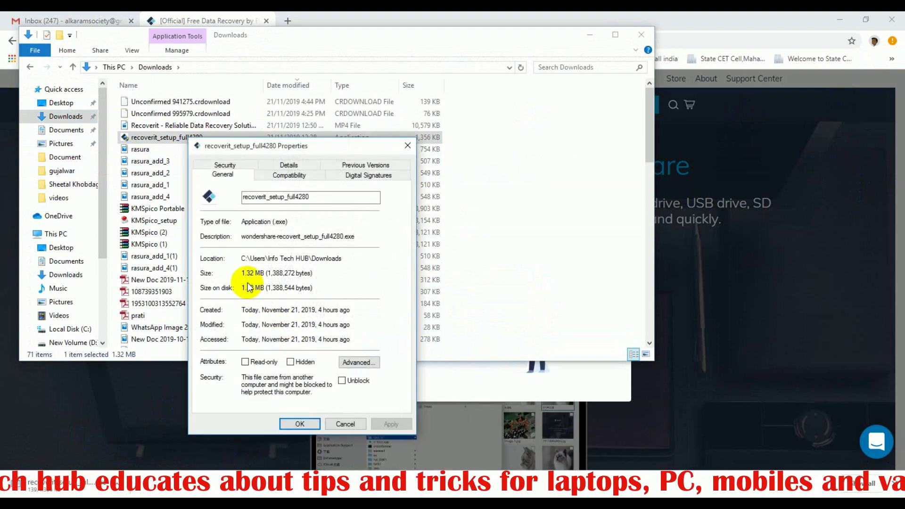
click(298, 422)
- Run the recoverit_setup_full4280 installer, minimize the Downloads window and dismiss the web page's download popup
double_click(177, 139)
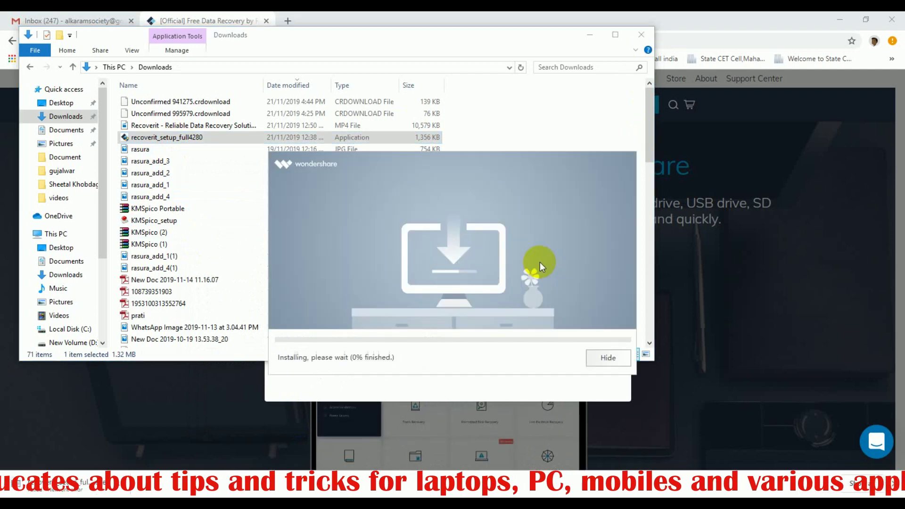
click(591, 35)
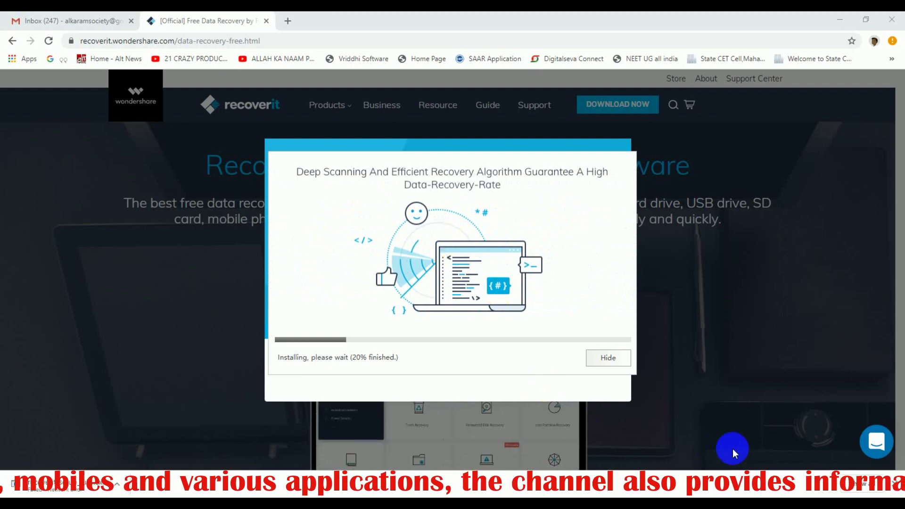
click(836, 275)
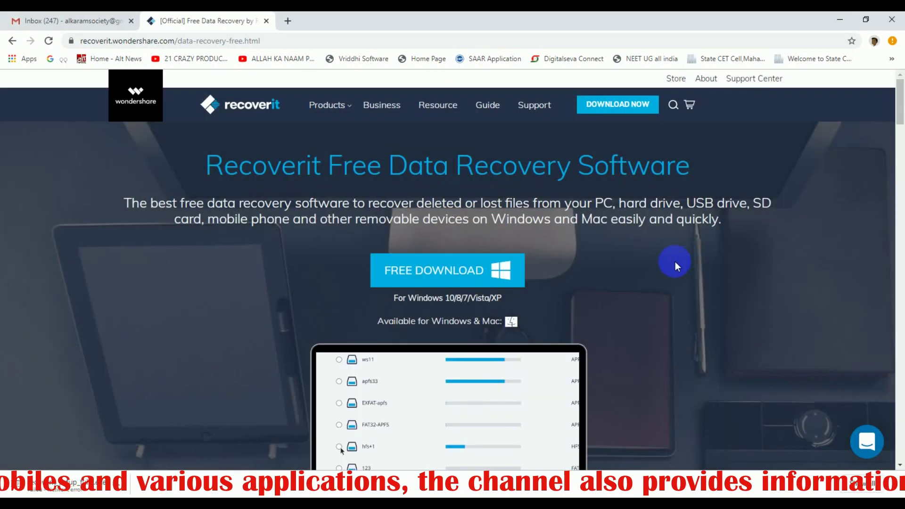
scroll(420, 416, down, 3)
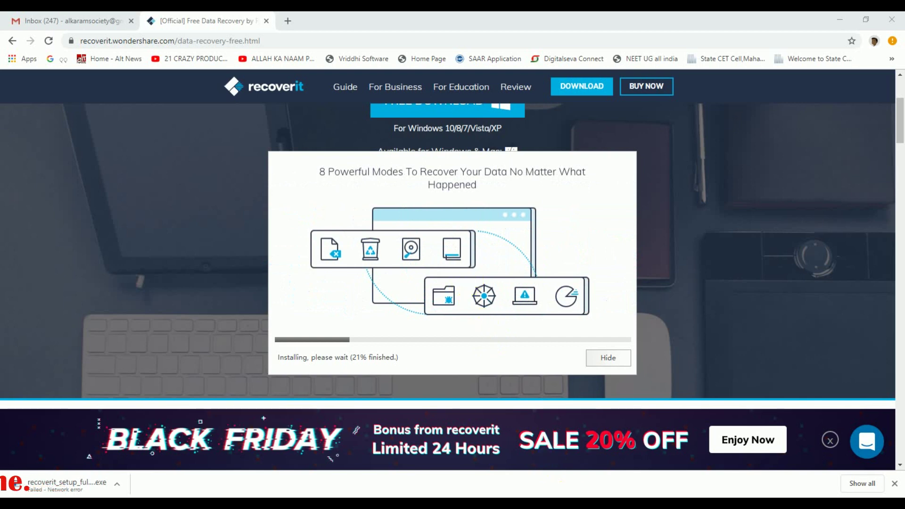
- Examine the contents of the 2019 folder and of ssa with its 2019 and [00000001] subfolders on Removable Disk (K:)
key(super+e)
double_click(459, 259)
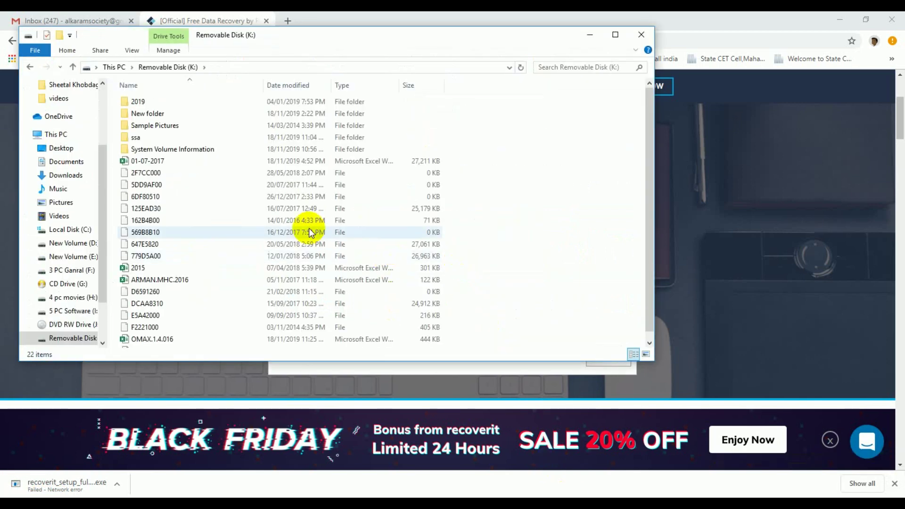
double_click(140, 100)
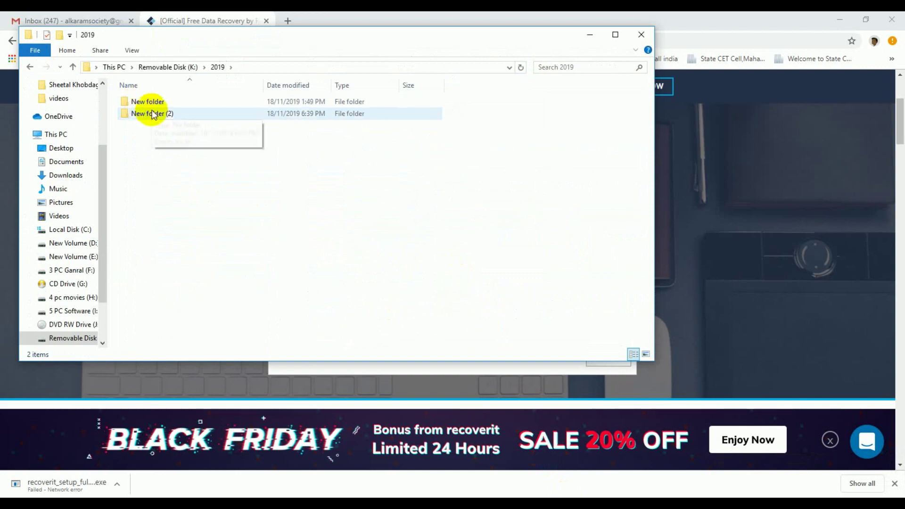
click(30, 67)
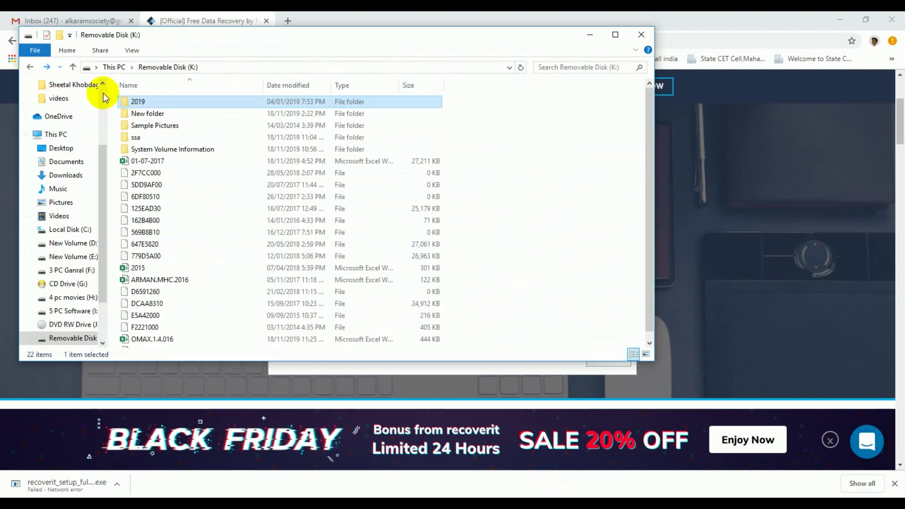
double_click(147, 136)
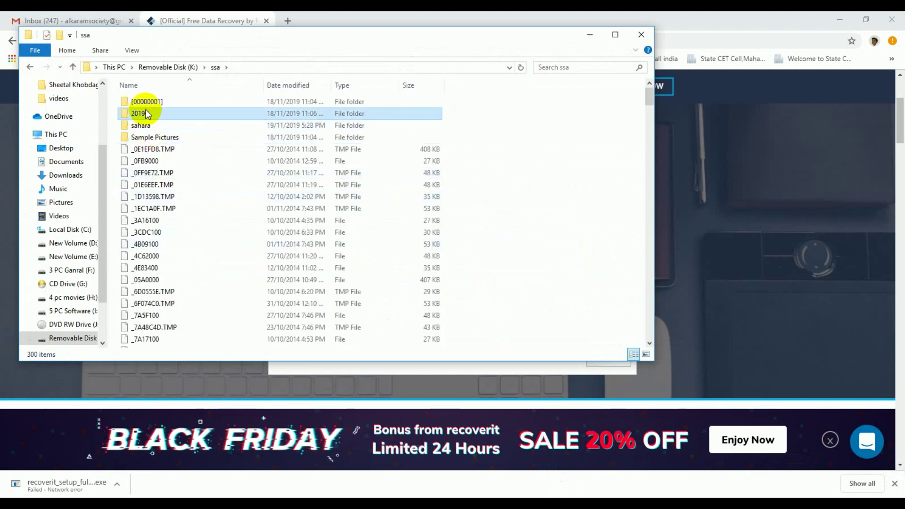
double_click(146, 112)
click(35, 65)
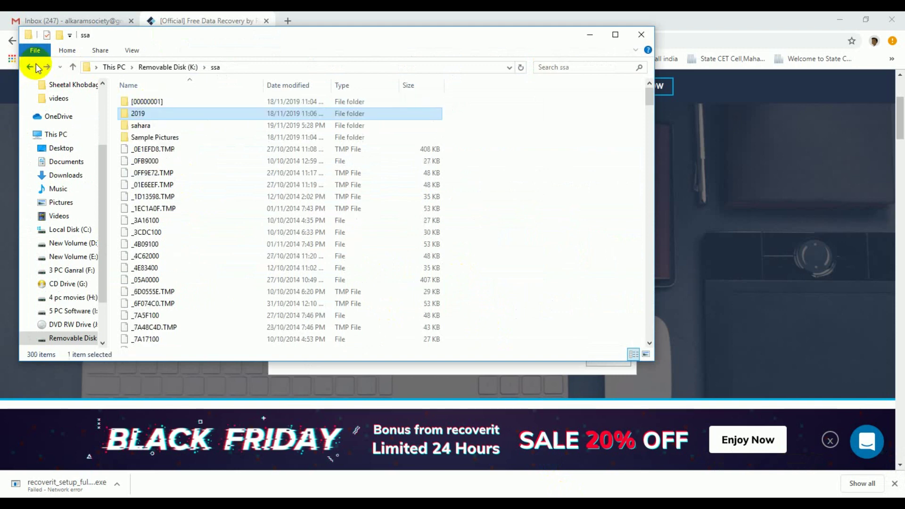
double_click(148, 101)
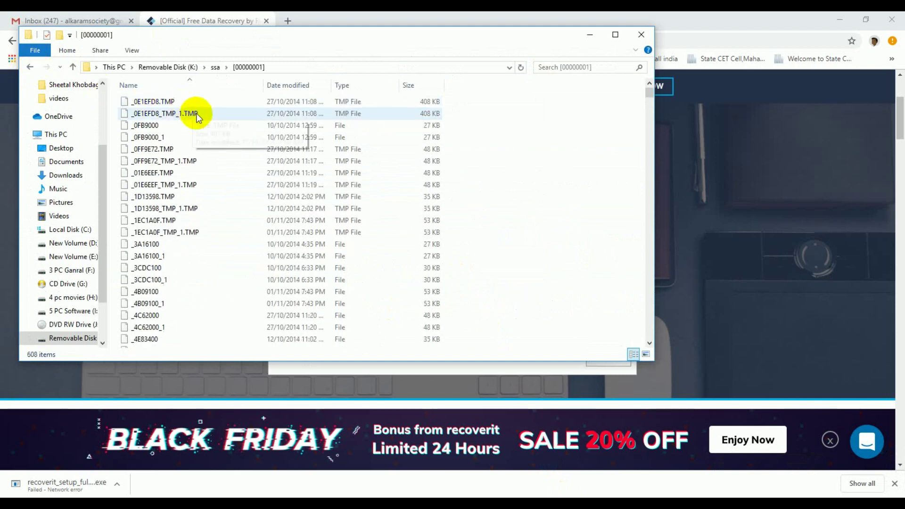
click(31, 67)
- Try to open the 2015 workbook from ssa > sahara > New folder > #Root > 2019 in Excel, and minimize the folder window
click(137, 126)
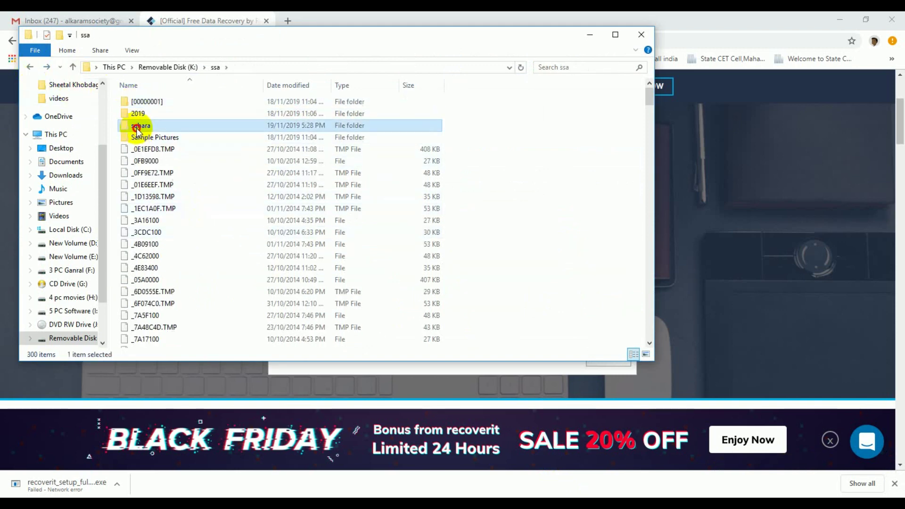
double_click(137, 127)
double_click(141, 114)
click(141, 109)
double_click(141, 106)
double_click(141, 106)
click(142, 114)
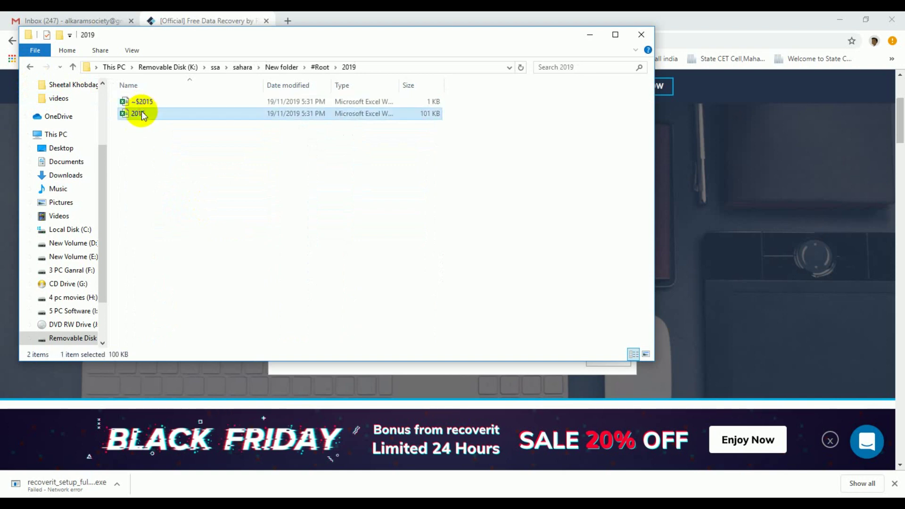
double_click(142, 115)
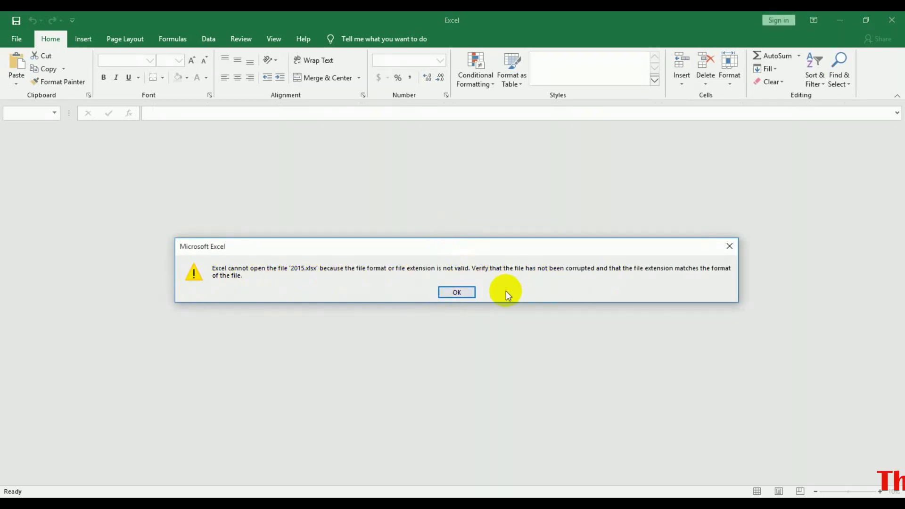
click(456, 294)
click(891, 19)
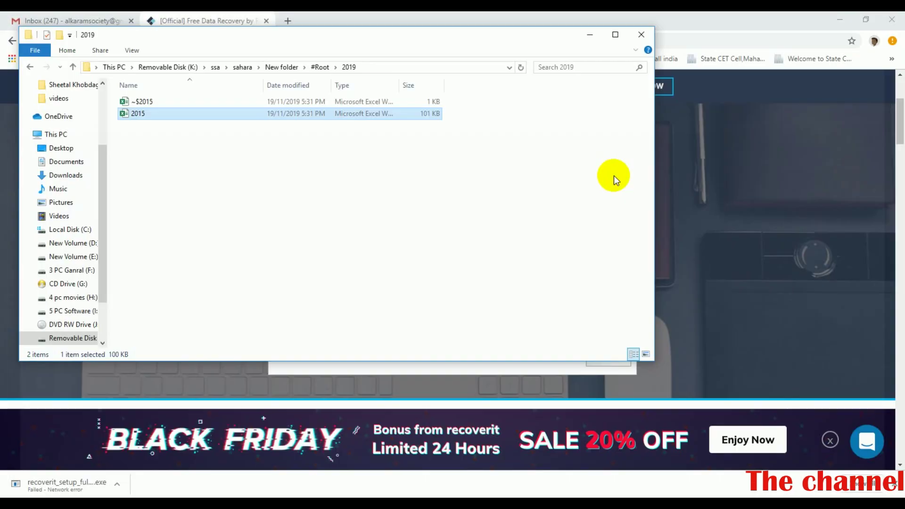
click(589, 34)
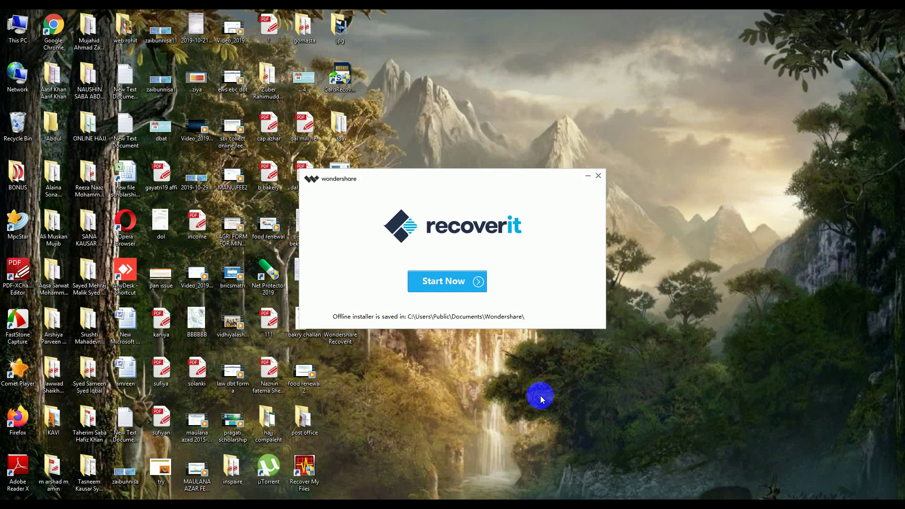
- Start Recoverit and scan the external device Local Disk (D:) for lost files
click(445, 281)
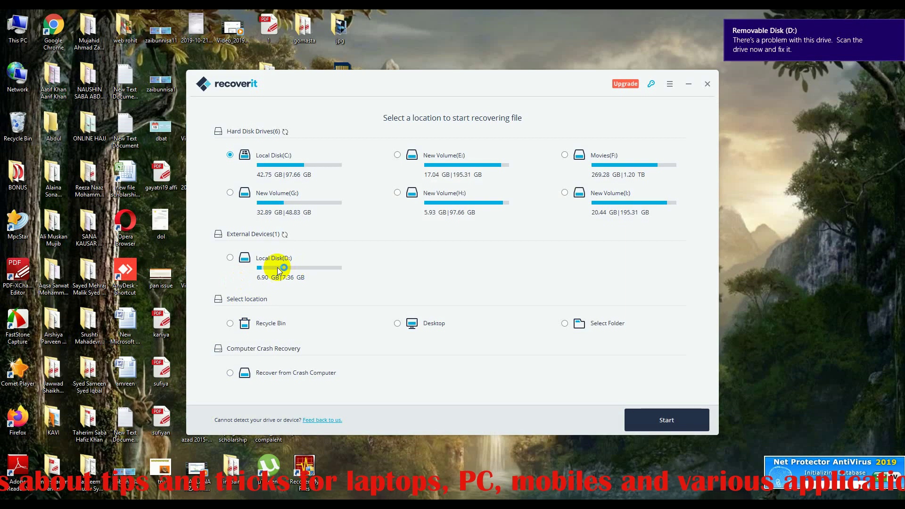
click(286, 273)
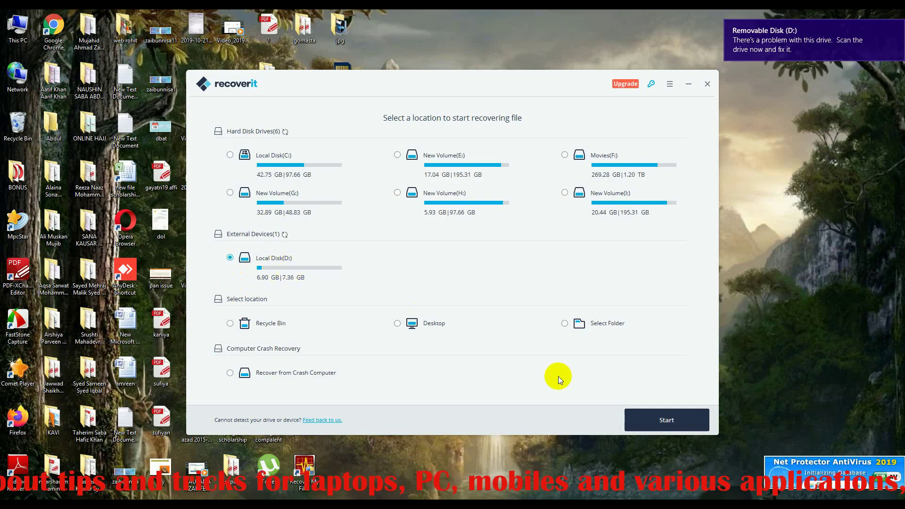
click(665, 428)
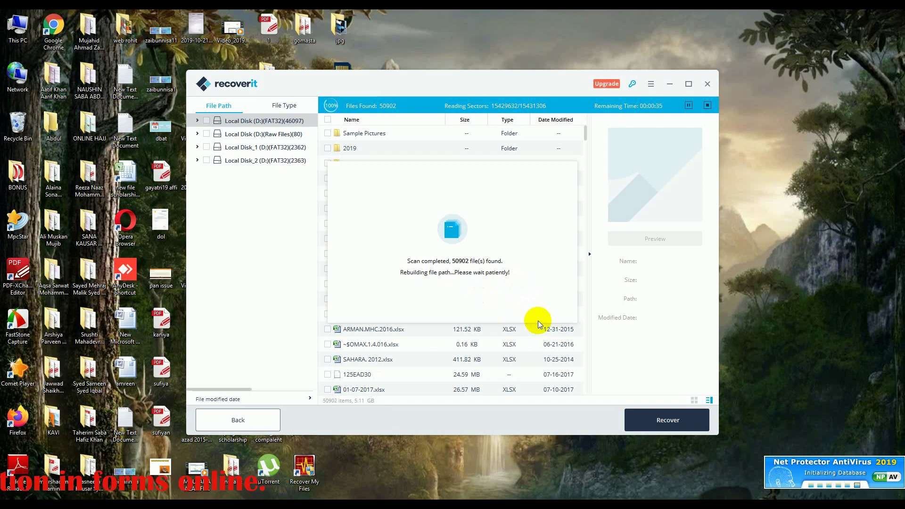
click(449, 281)
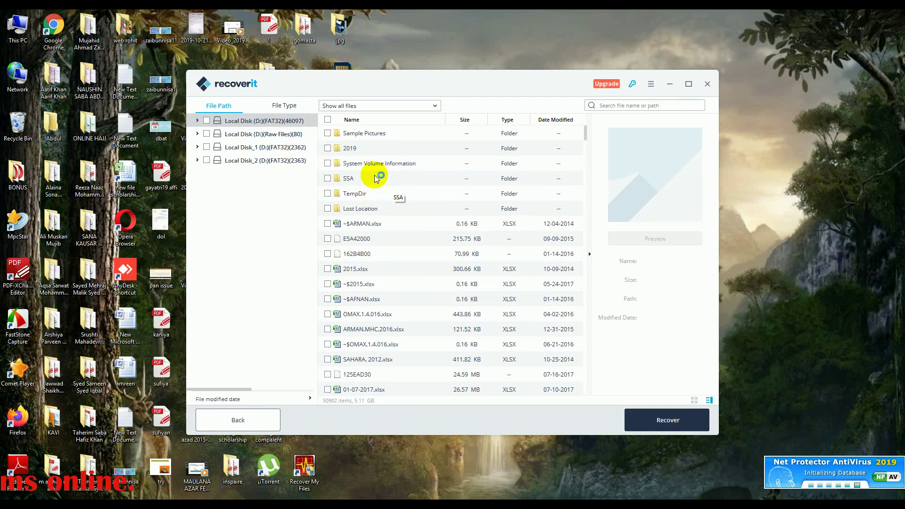
- Open the 2019 folder in the scan results, sort its files by size and select the whole folder for recovery
double_click(349, 151)
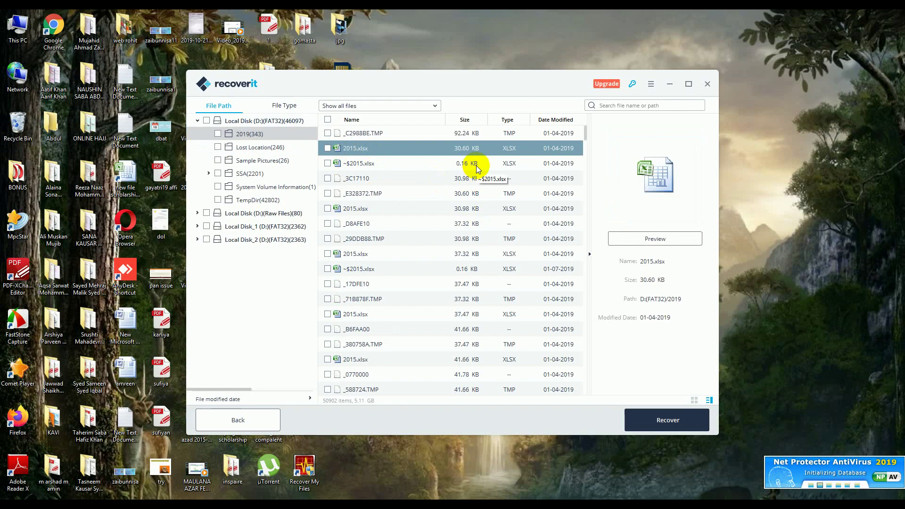
click(508, 121)
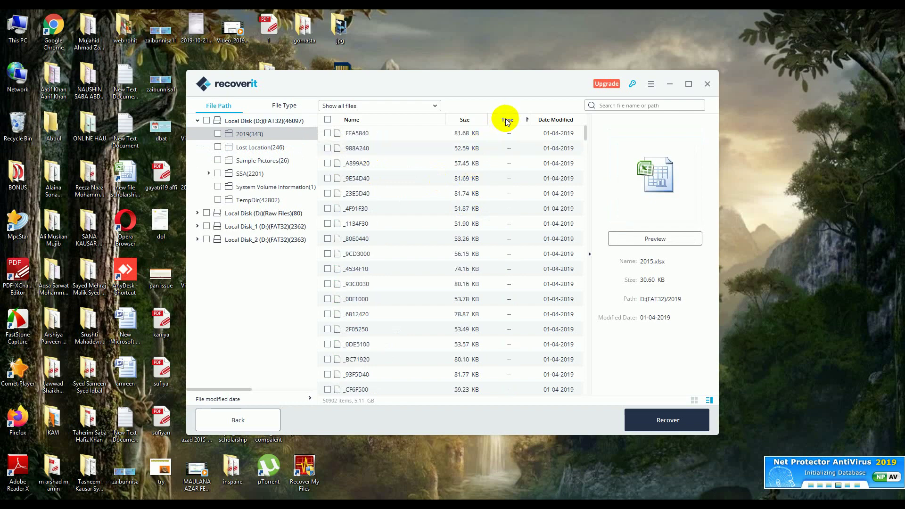
click(468, 121)
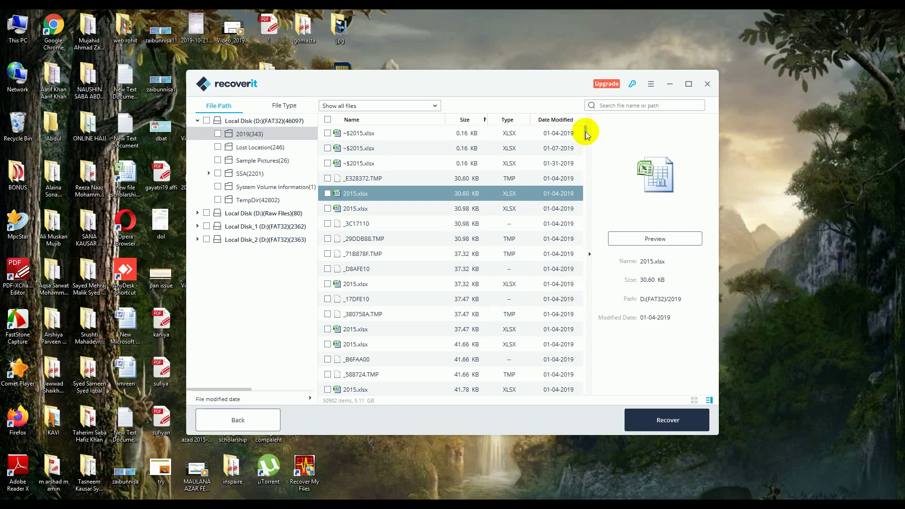
drag(586, 135, 576, 150)
click(217, 134)
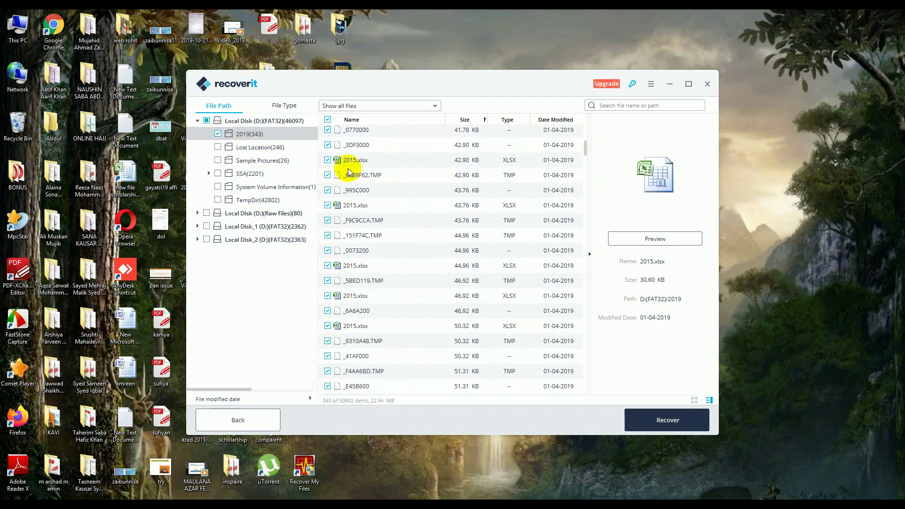
click(671, 420)
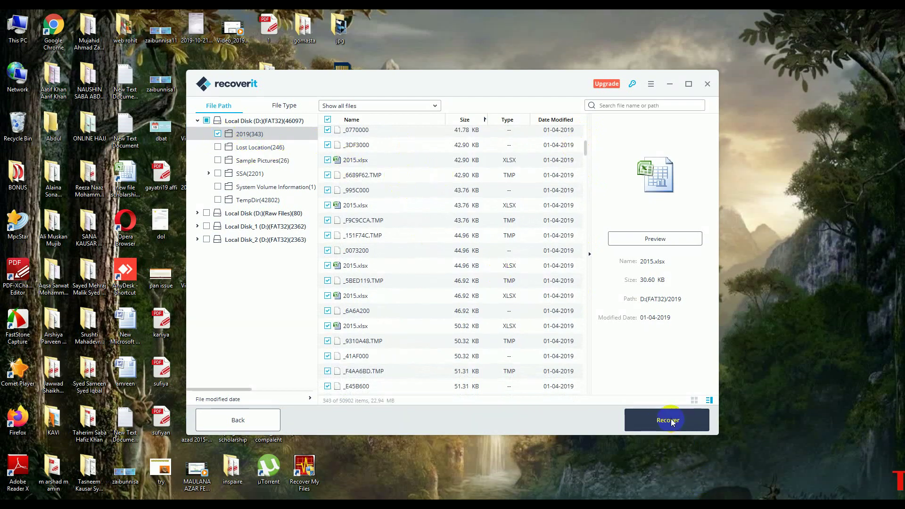
- Create a new folder named sahara on the desktop, open it to check its contents and minimize its window
right_click(772, 292)
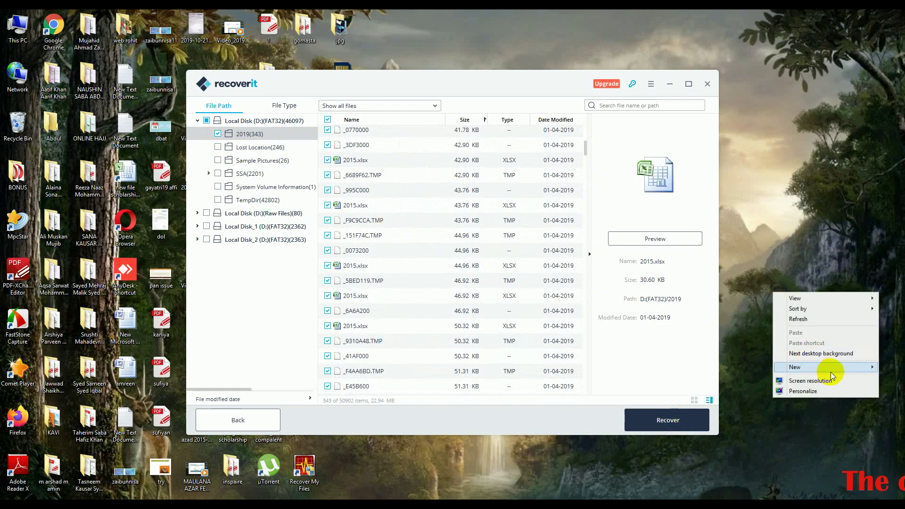
mouse_move(807, 366)
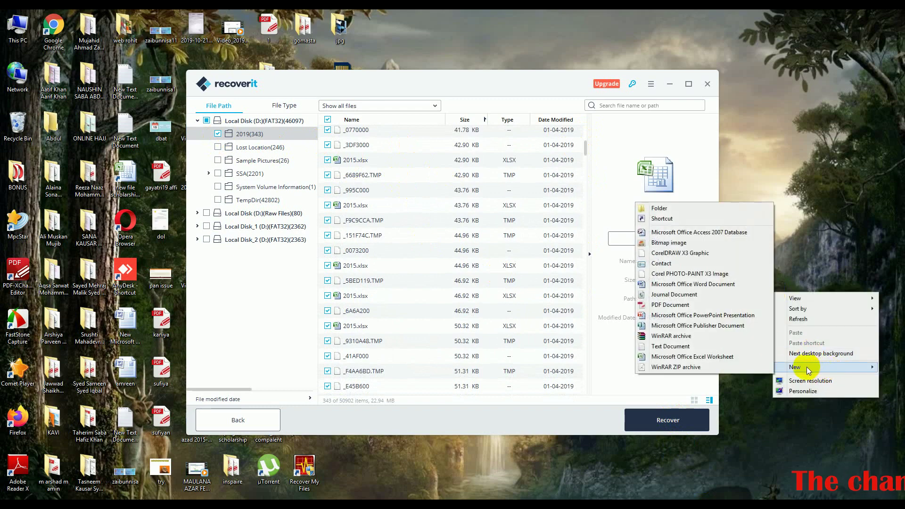
click(699, 207)
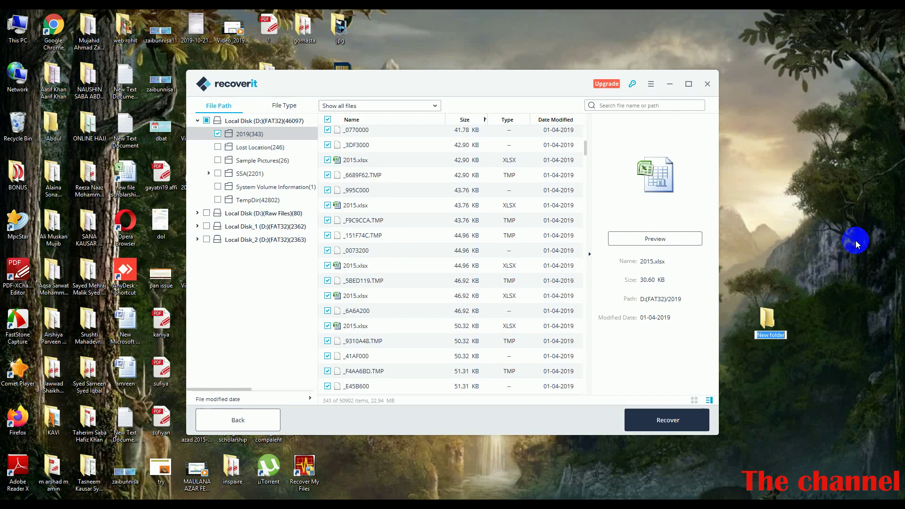
text(sahara)
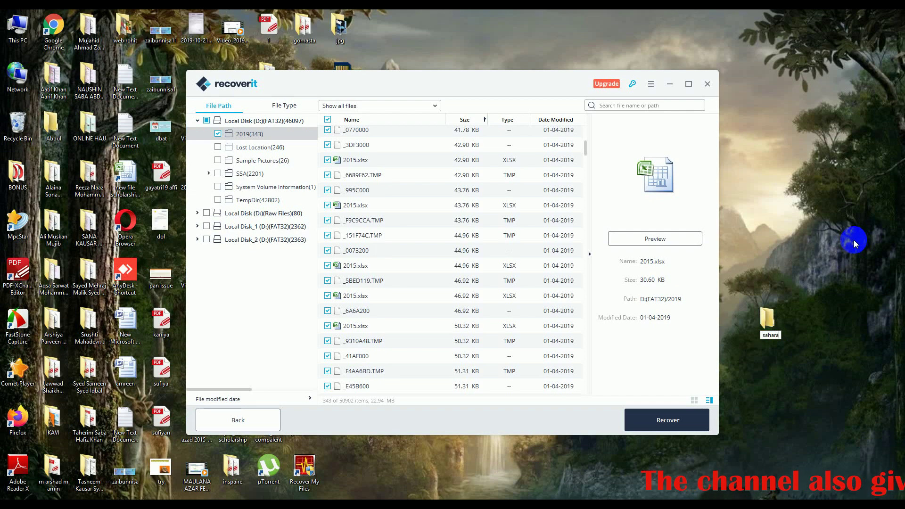
key(Return)
click(764, 318)
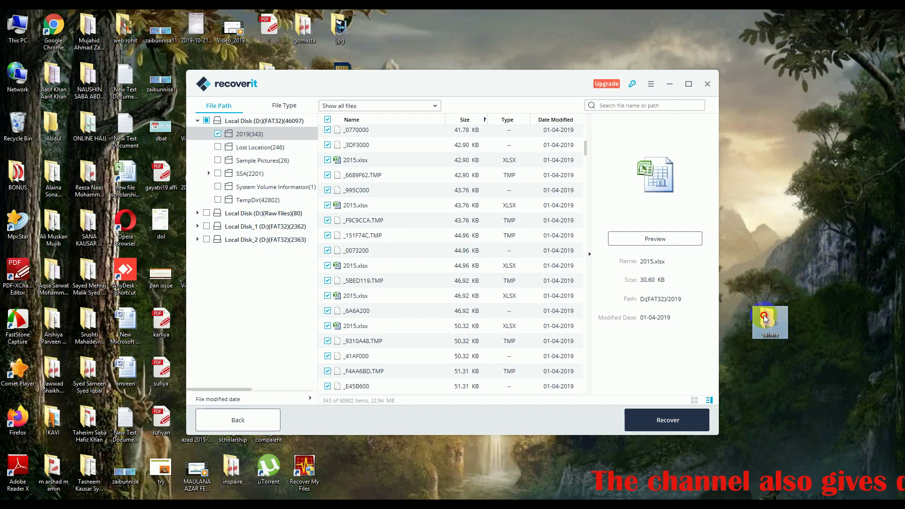
double_click(764, 316)
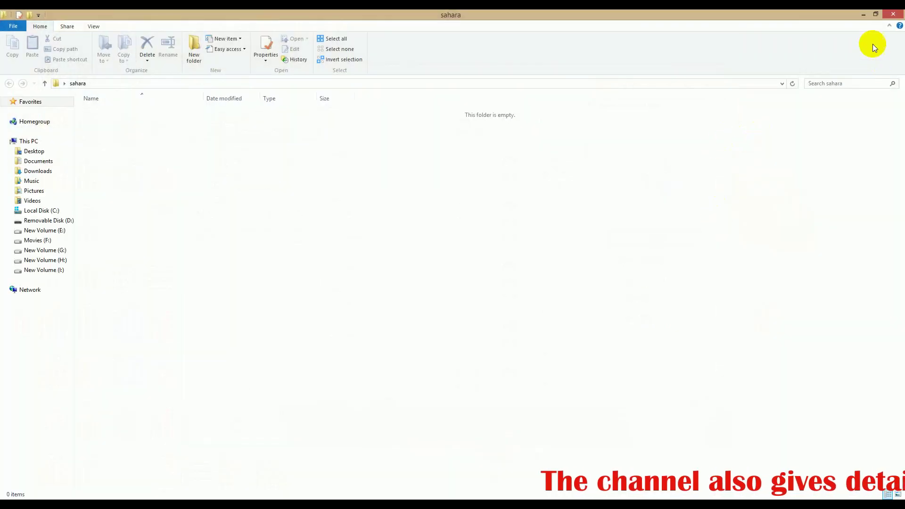
click(863, 15)
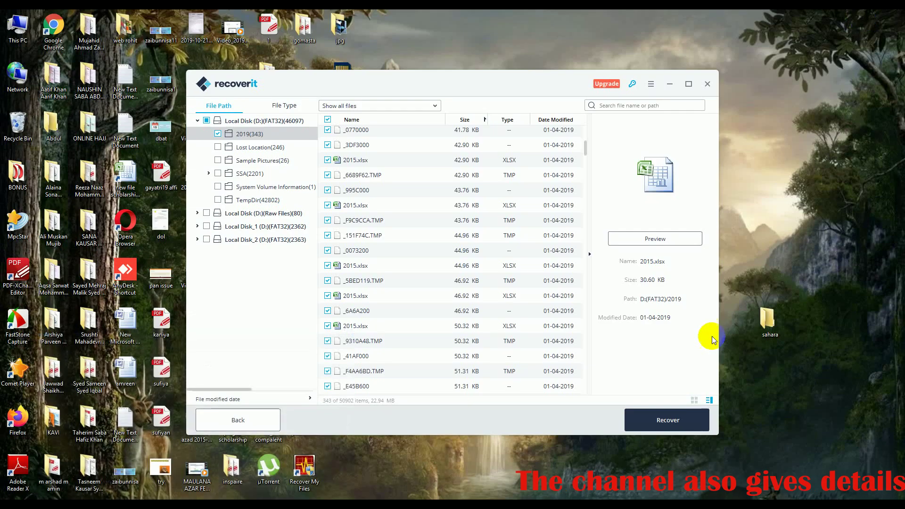
- Start recovering the selected 2019 files with the free version and expand C: > Users in the save-path tree
click(660, 421)
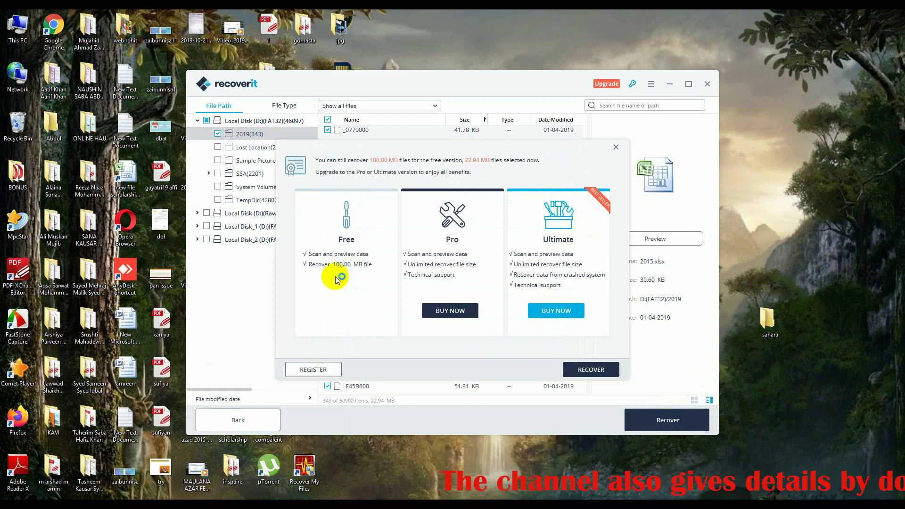
click(601, 370)
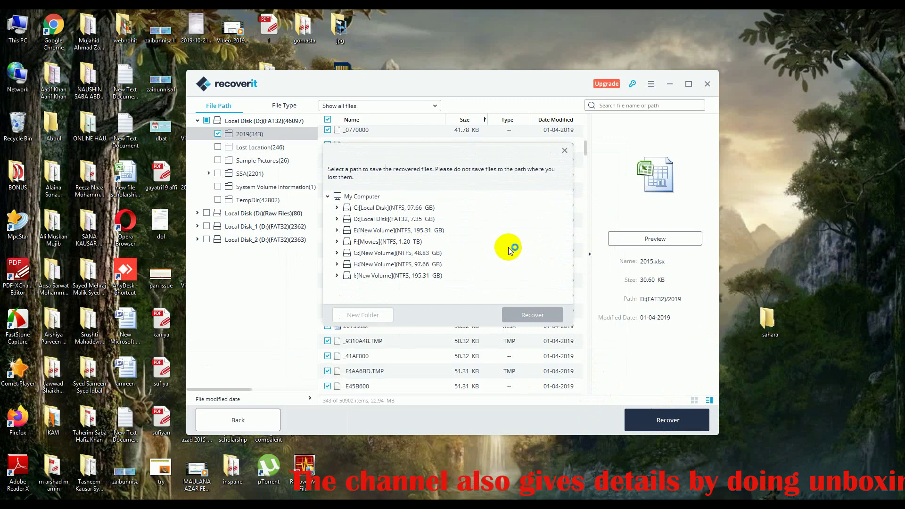
click(337, 208)
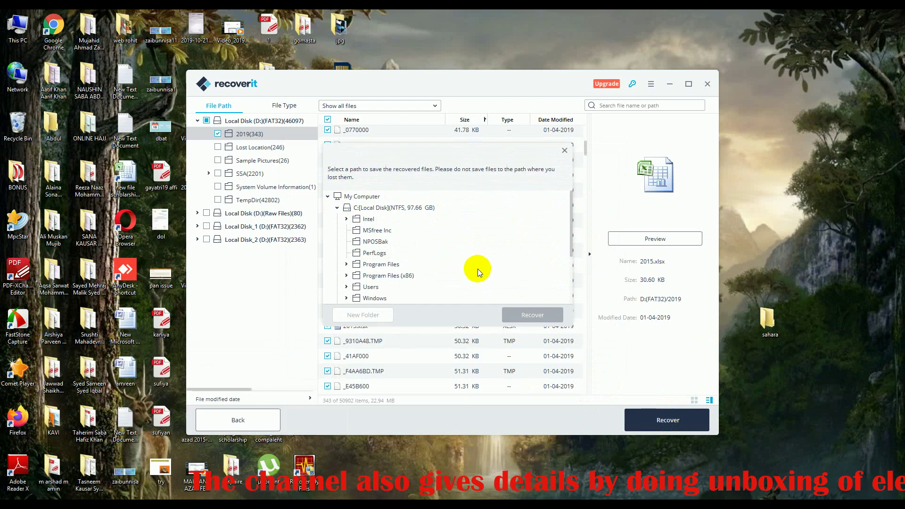
click(370, 287)
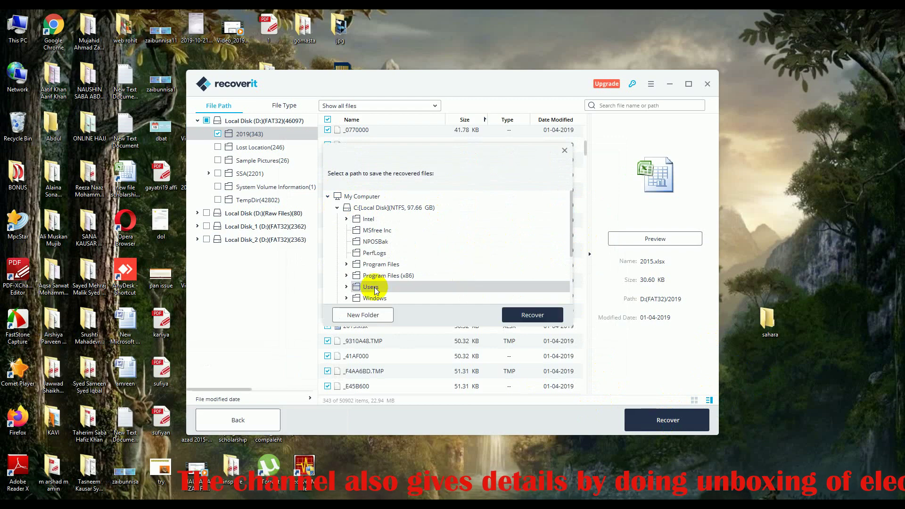
click(347, 287)
scroll(467, 287, down, 2)
scroll(466, 288, down, 3)
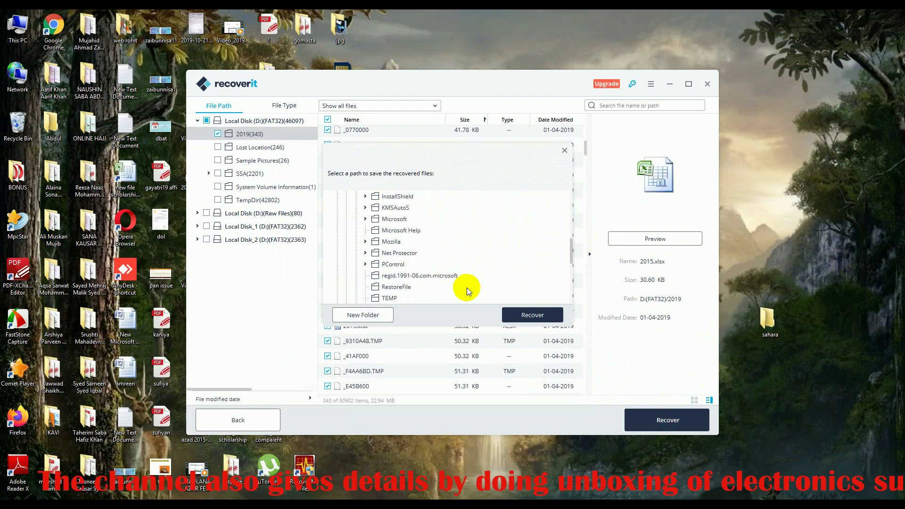
scroll(466, 287, up, 5)
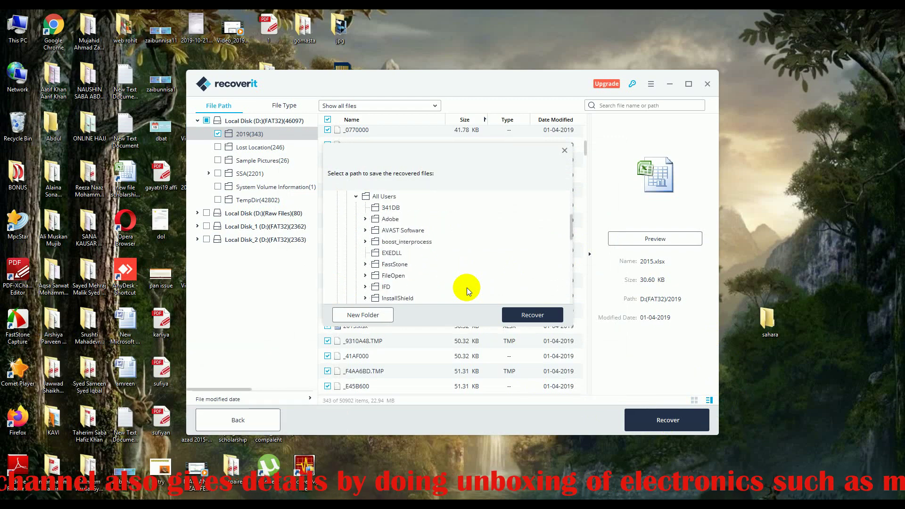
scroll(466, 288, down, 3)
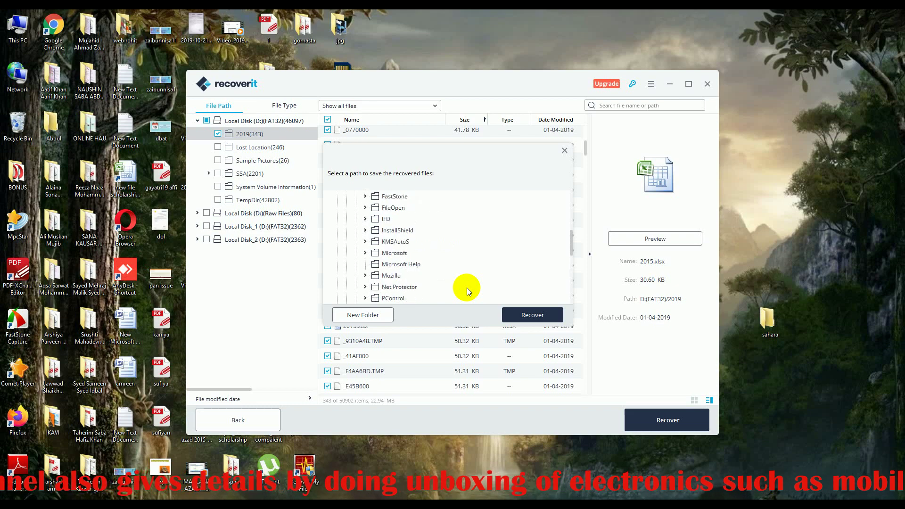
scroll(466, 287, down, 2)
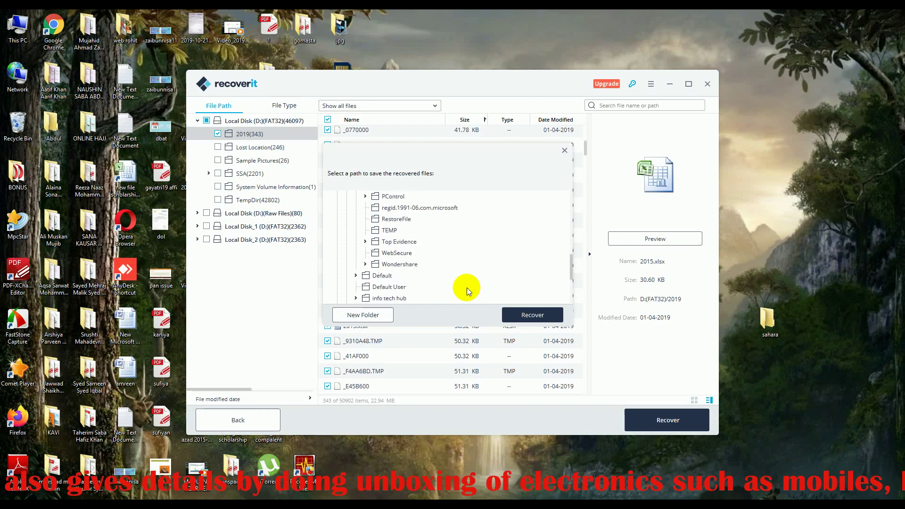
- Choose info tech hub > Desktop > sahara as the save location and recover the files into it
click(393, 298)
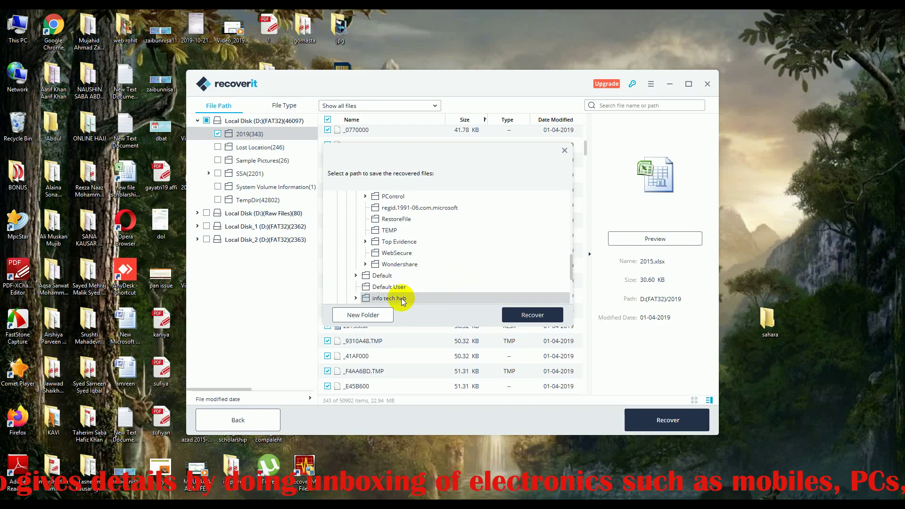
click(355, 298)
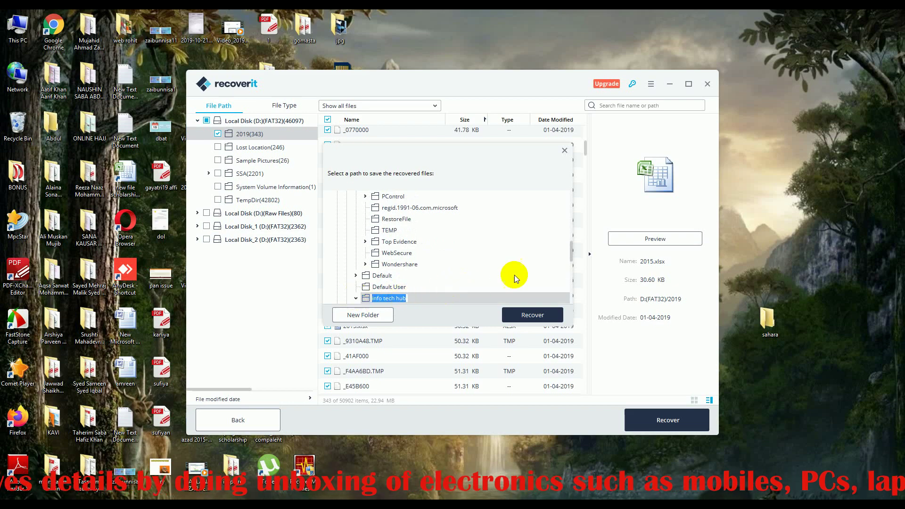
scroll(572, 255, down, 2)
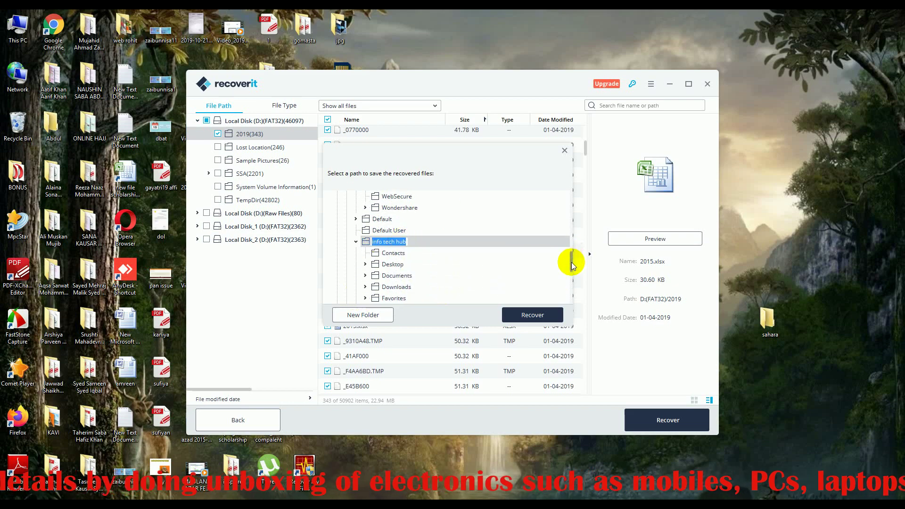
click(397, 255)
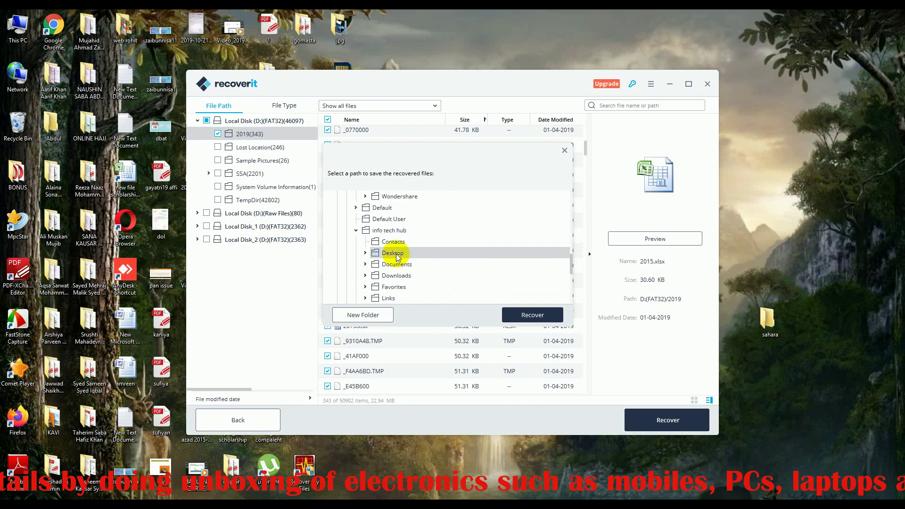
click(365, 252)
scroll(498, 275, down, 2)
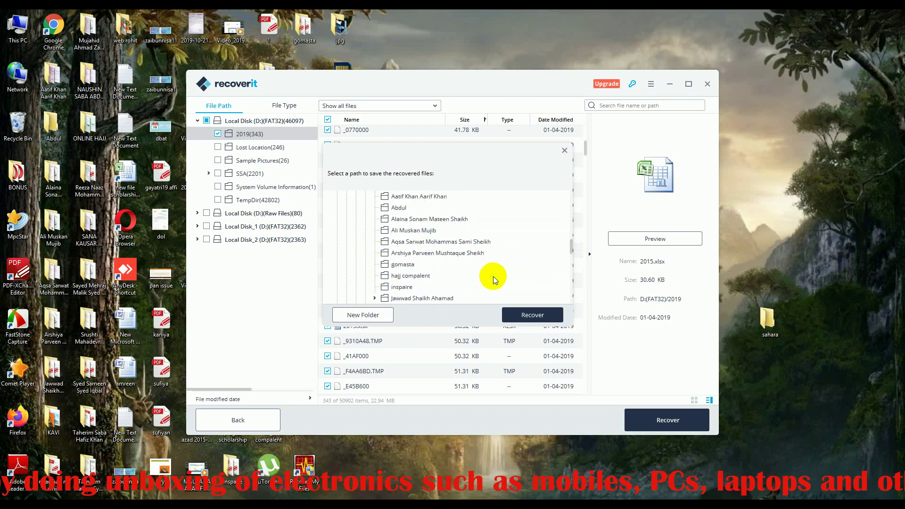
scroll(493, 276, down, 3)
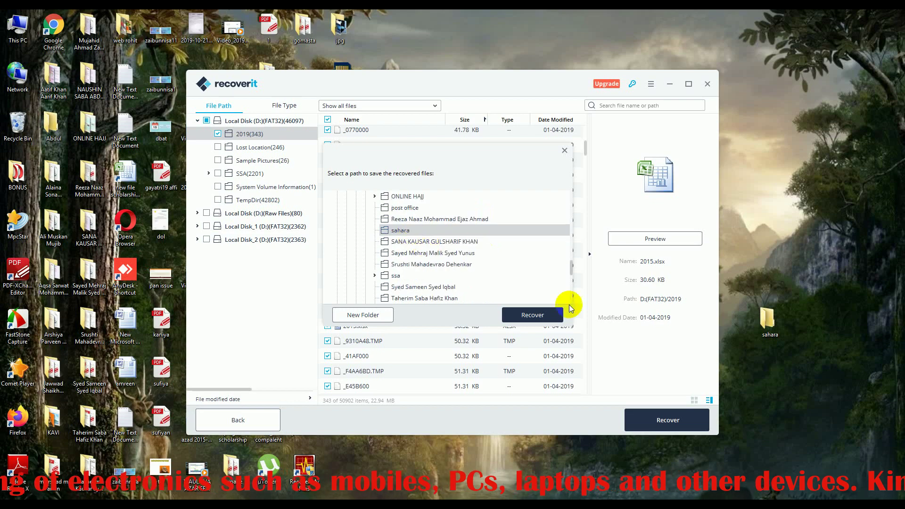
click(538, 315)
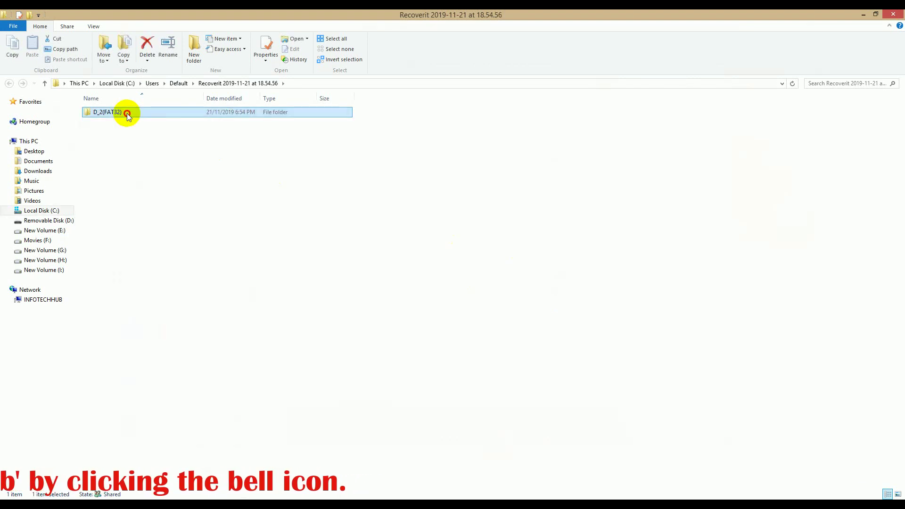
- Try to open the recovered 2015 workbook from D_2(FAT32) > Lost Location, and close Excel, the folder window and the recovery message
double_click(126, 113)
click(126, 114)
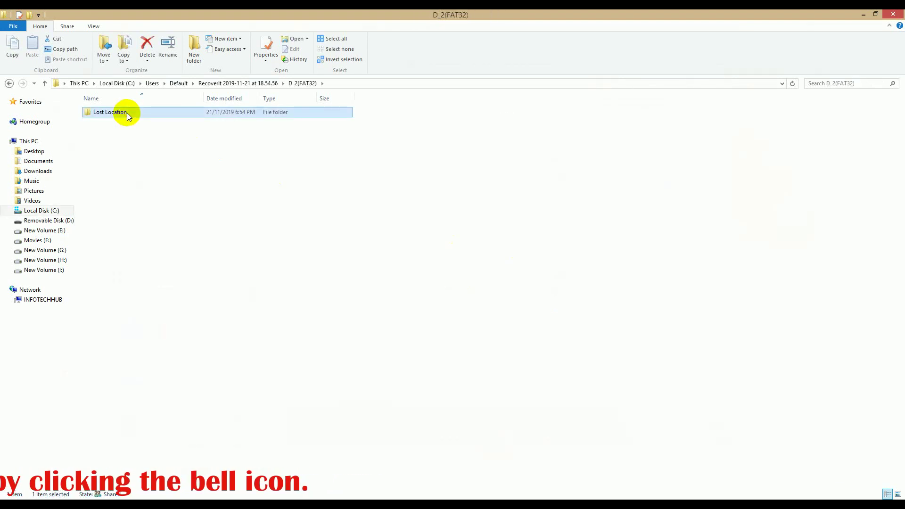
double_click(156, 114)
click(119, 113)
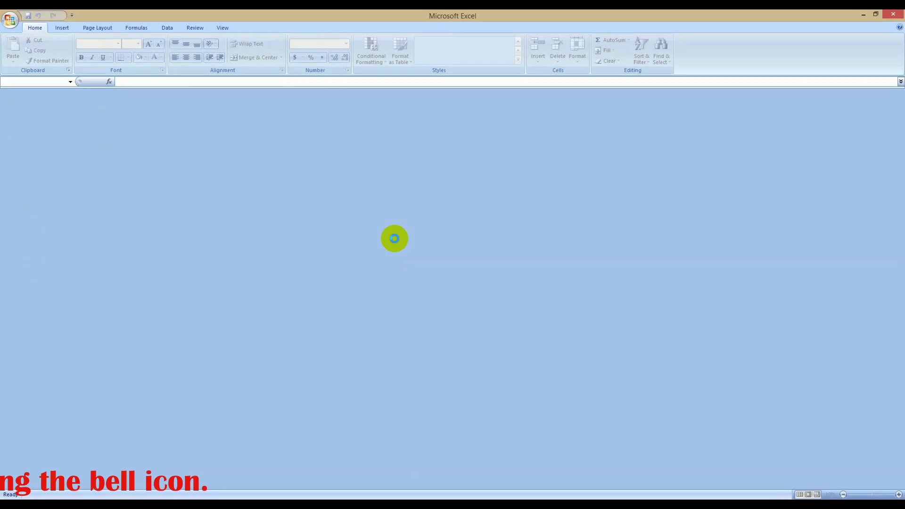
click(454, 284)
click(893, 15)
click(893, 15)
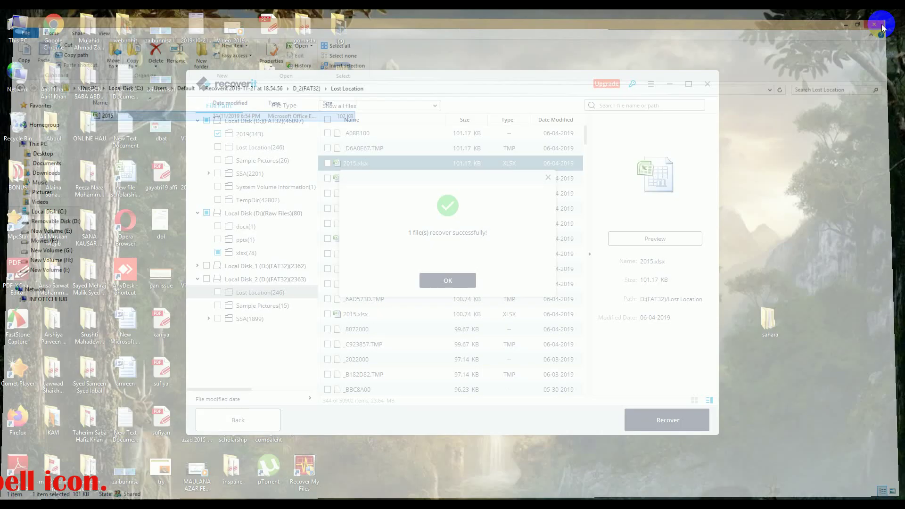
click(468, 281)
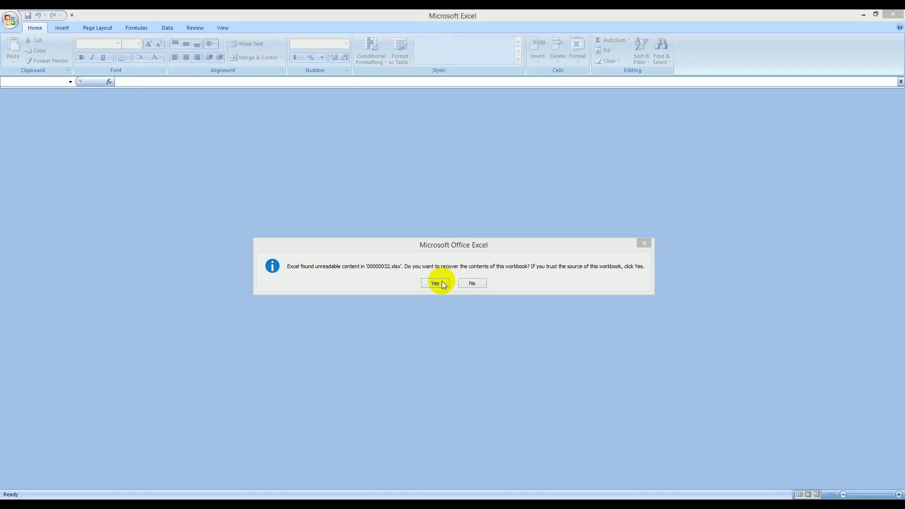
- Have Excel recover the contents of 00000032.xlsx and close the repair report
click(438, 281)
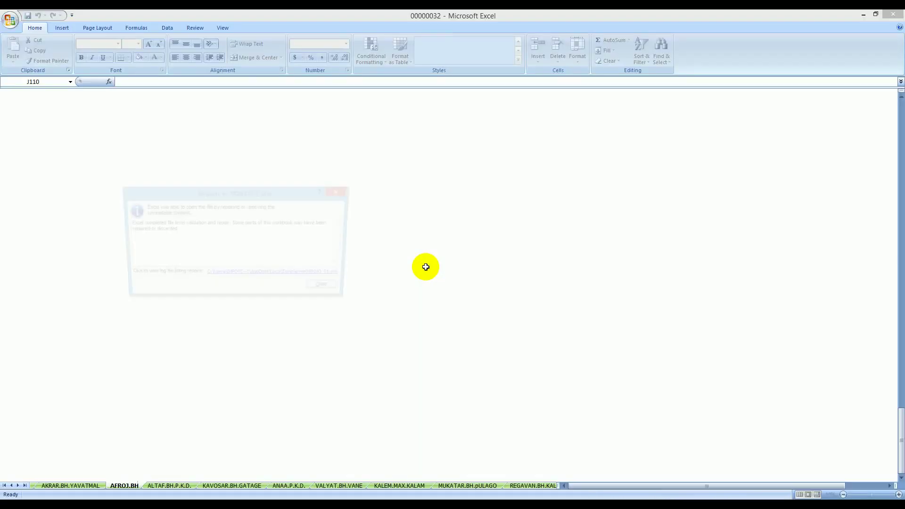
click(330, 289)
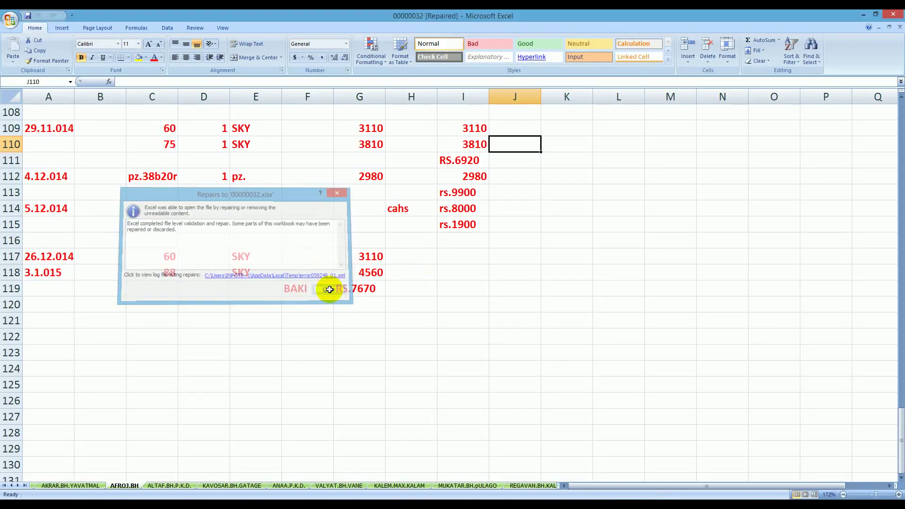
- Look through the sheets of the repaired 00000032 workbook and close it without saving
click(409, 486)
click(459, 485)
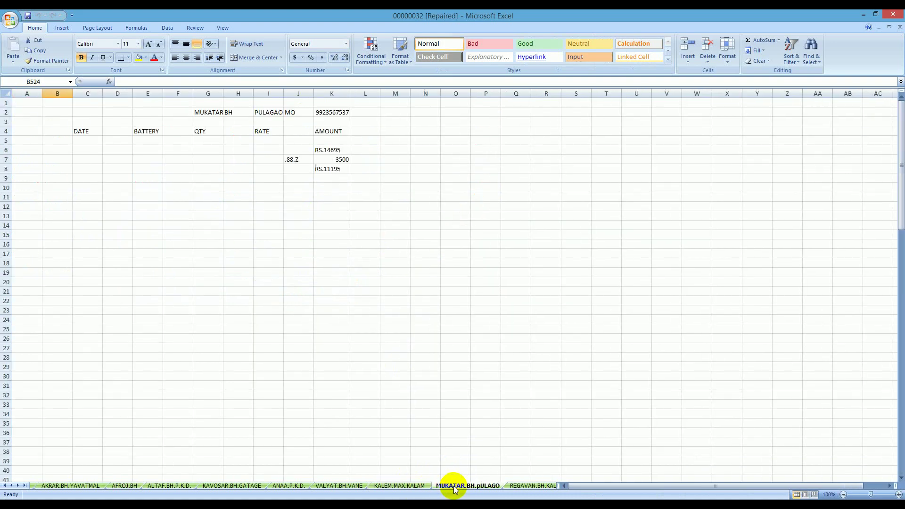
click(523, 485)
click(538, 484)
click(544, 484)
click(549, 484)
click(551, 485)
click(550, 486)
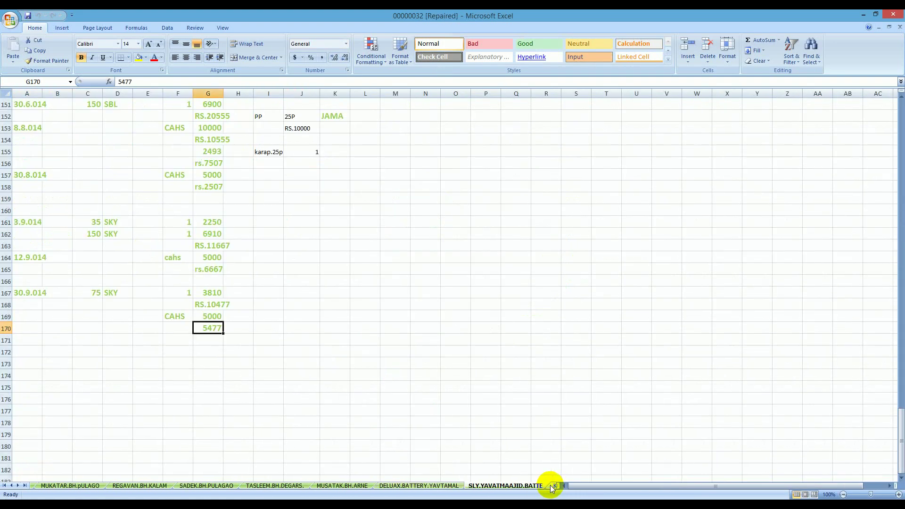
click(892, 15)
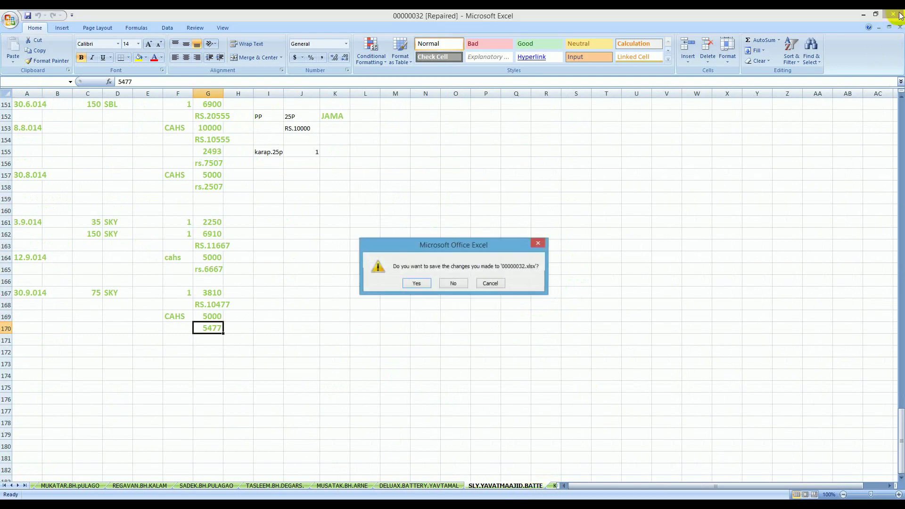
click(450, 284)
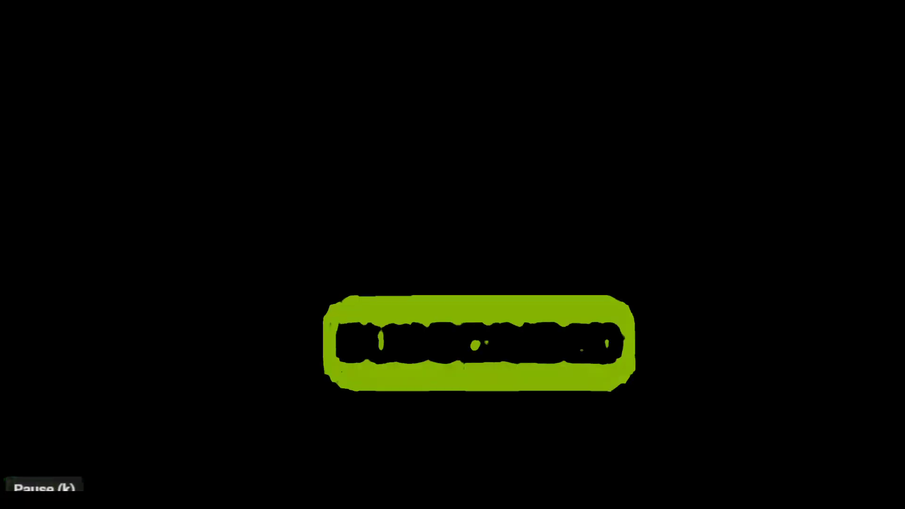